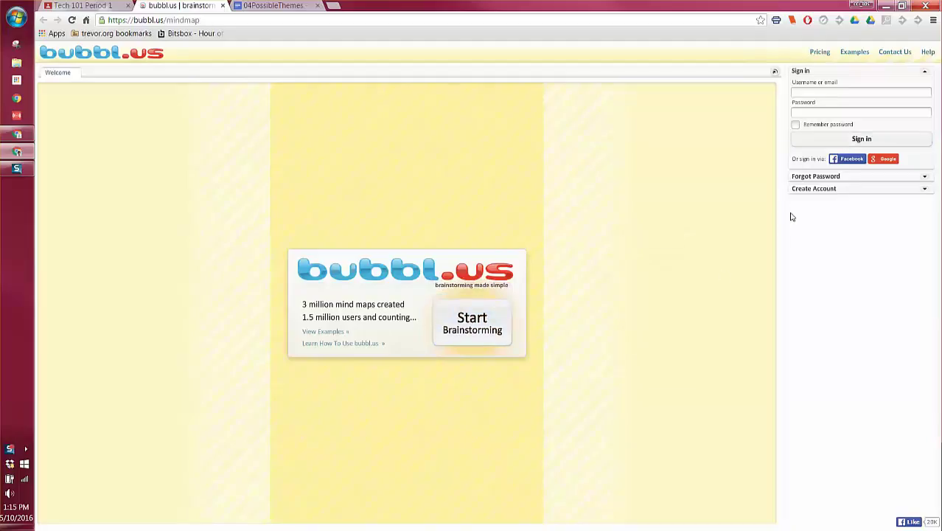
Sign in to bubbl.us with Google and allow Flash local storage
{"action": "left_click", "coordinate": [884, 160]}
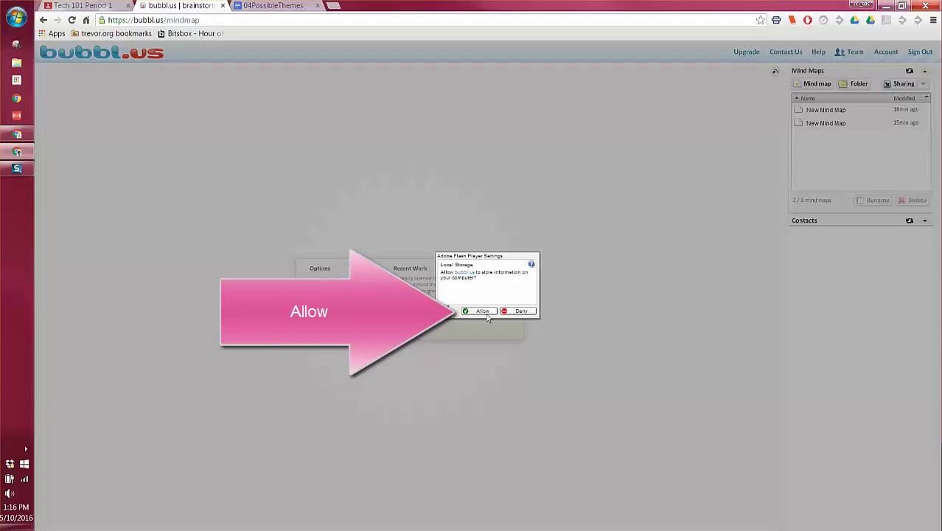
{"action": "left_click", "coordinate": [481, 311]}
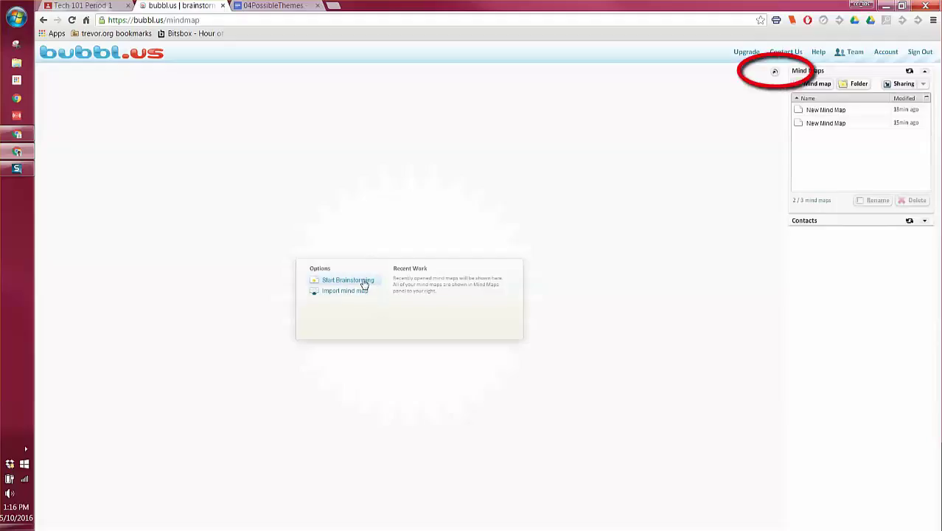
Start a new mind map and switch its canvas to full screen
{"action": "left_click", "coordinate": [362, 279]}
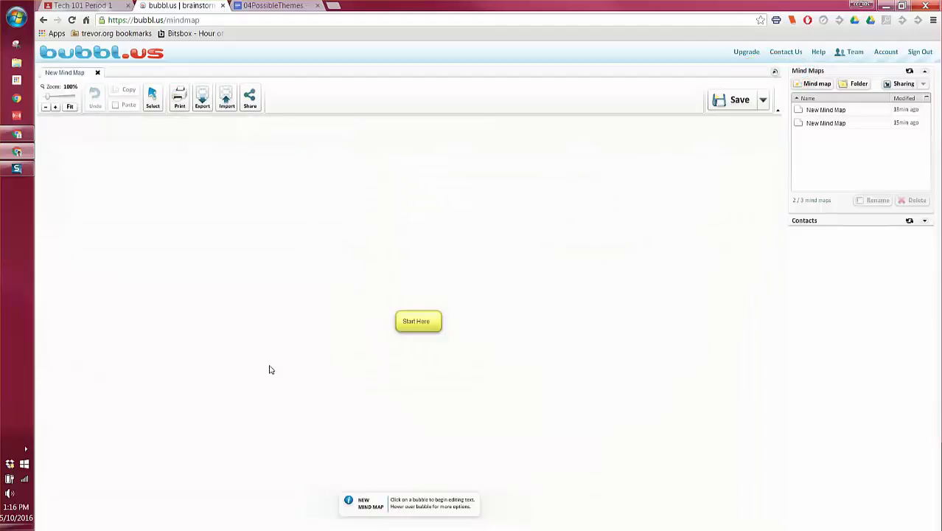
{"action": "mouse_move", "coordinate": [432, 329]}
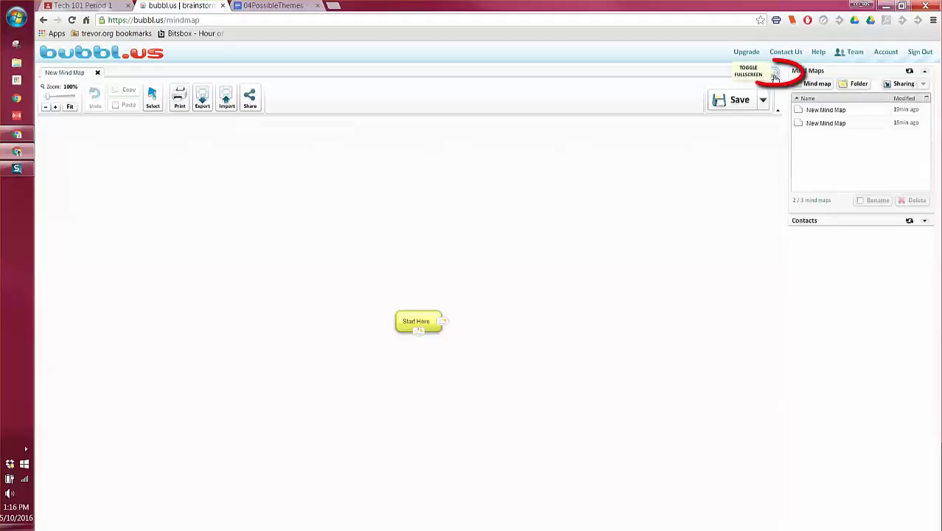
{"action": "left_click", "coordinate": [776, 76]}
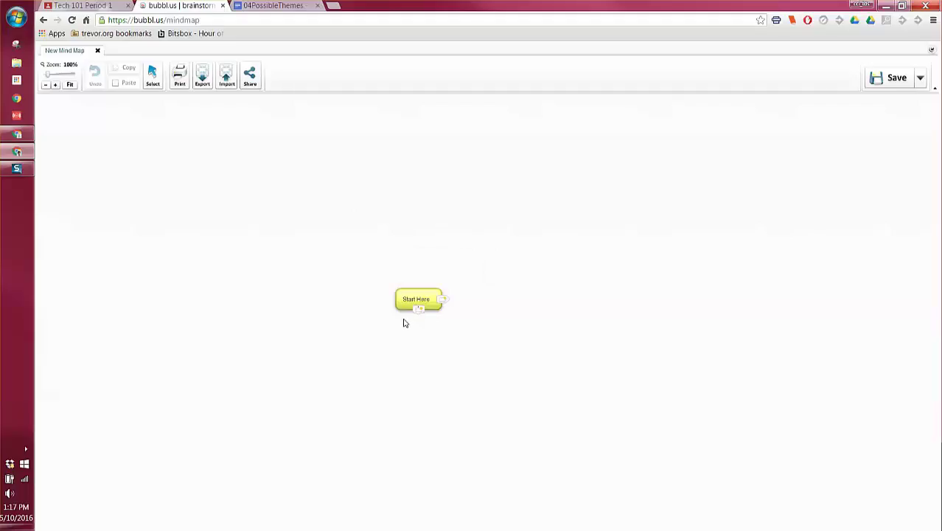
Replace the Start Here bubble text with 'License Plate Game'
{"action": "left_click", "coordinate": [429, 298]}
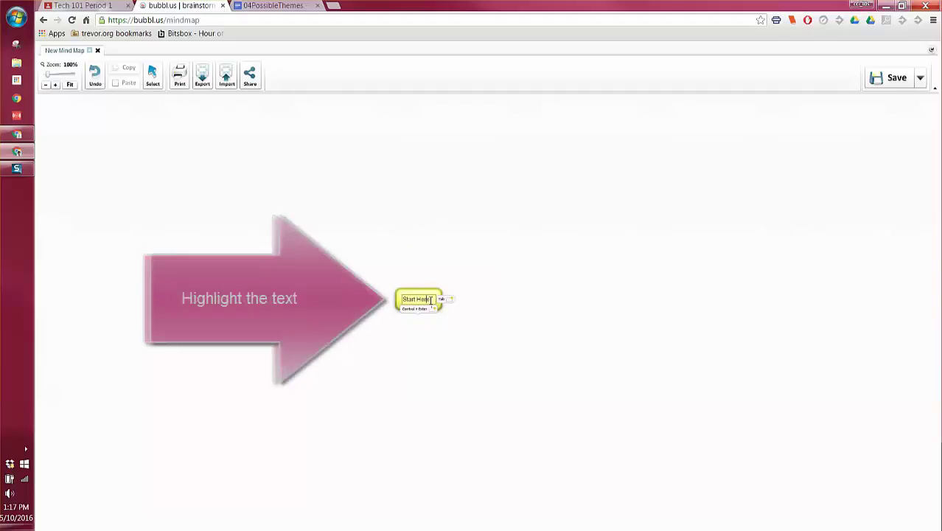
{"action": "left_click_drag", "start_coordinate": [429, 298], "coordinate": [391, 304]}
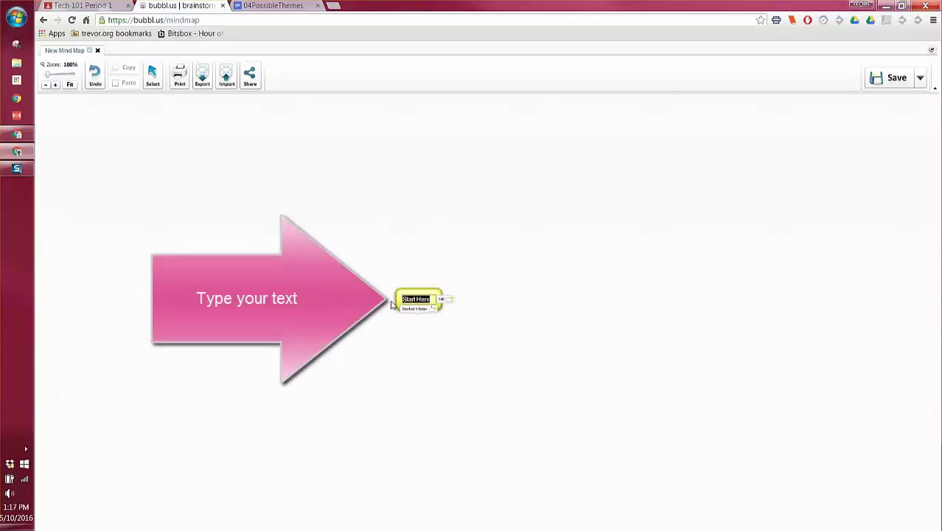
{"action": "type", "text": "Licenses Plate"}
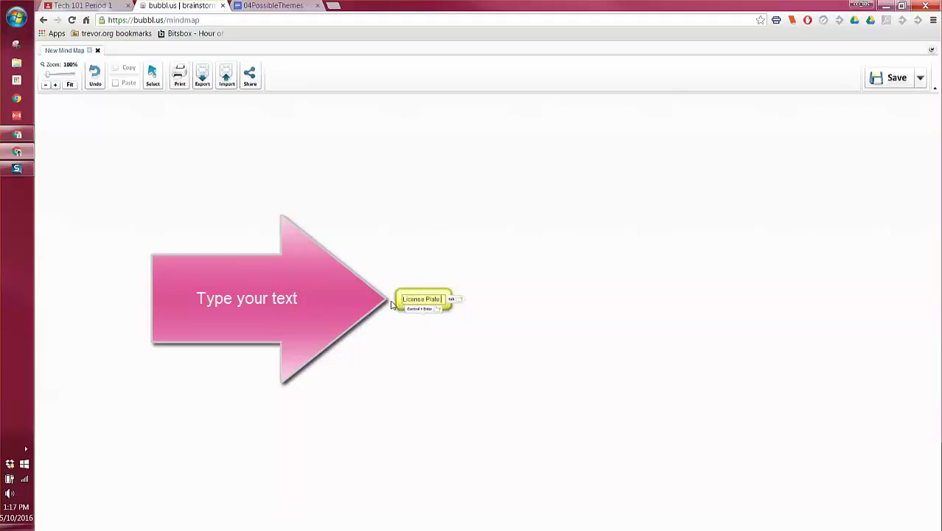
{"action": "type", "text": " Game"}
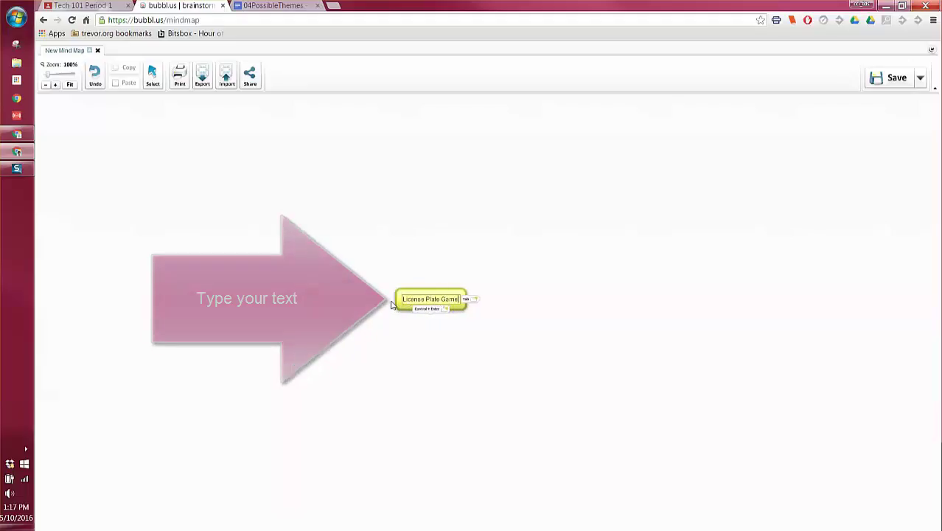
{"action": "left_click", "coordinate": [521, 282]}
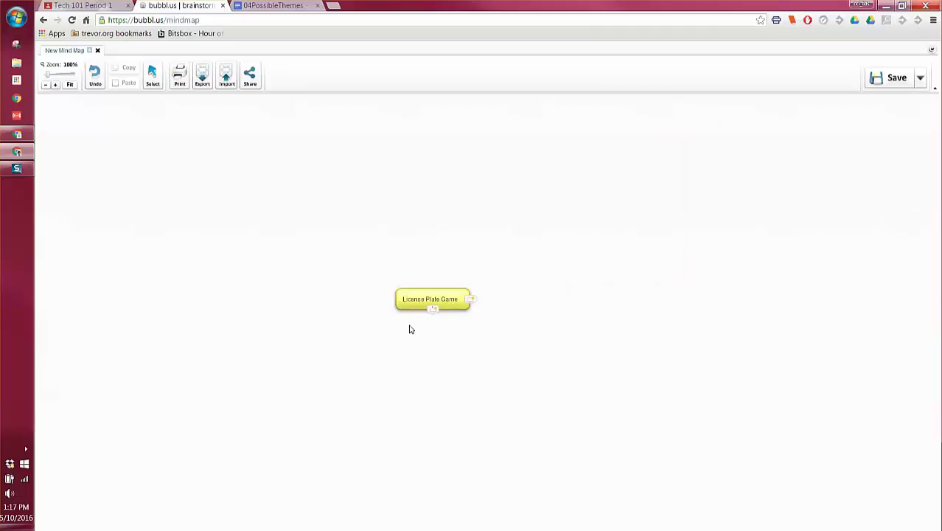
Colour the License Plate Game bubble light pink
{"action": "mouse_move", "coordinate": [430, 298]}
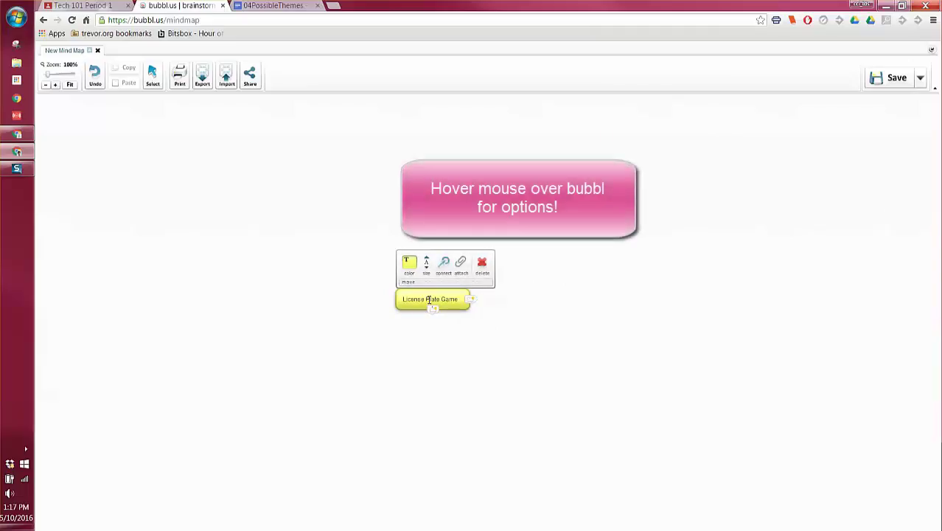
{"action": "left_click", "coordinate": [409, 262]}
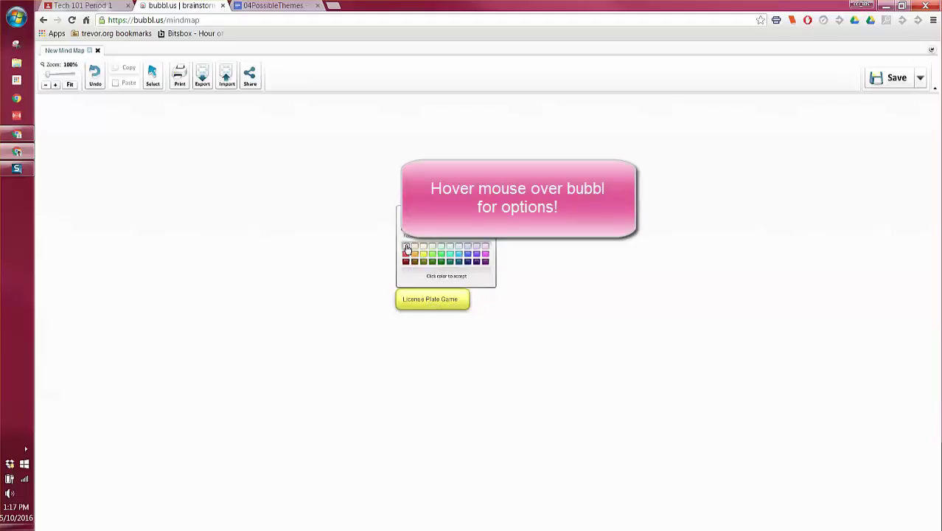
{"action": "left_click", "coordinate": [406, 247]}
Enlarge the title bubble and its text three size steps
{"action": "mouse_move", "coordinate": [451, 299]}
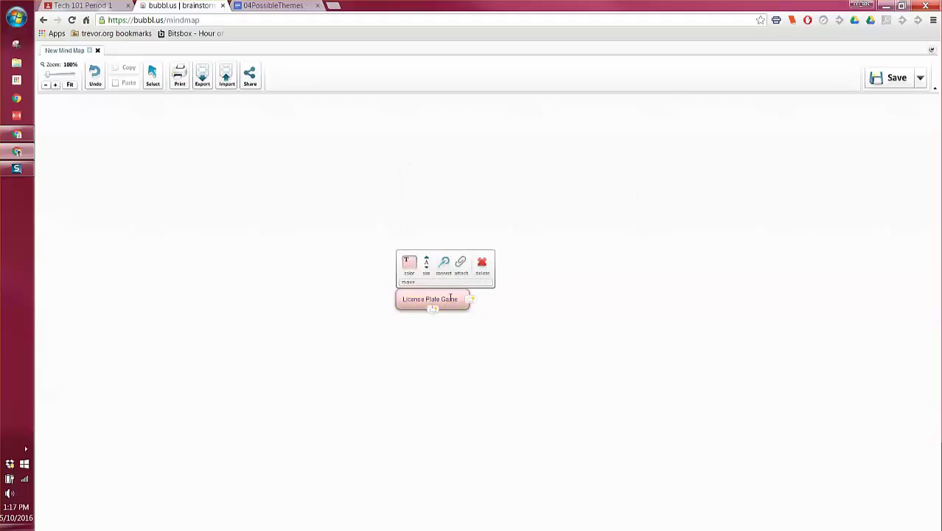
{"action": "left_click", "coordinate": [427, 262]}
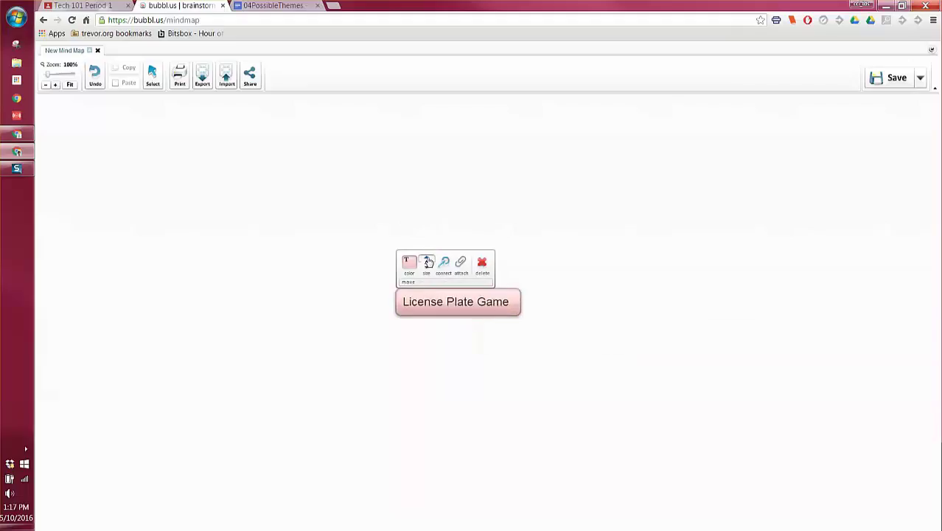
{"action": "left_click", "coordinate": [427, 263]}
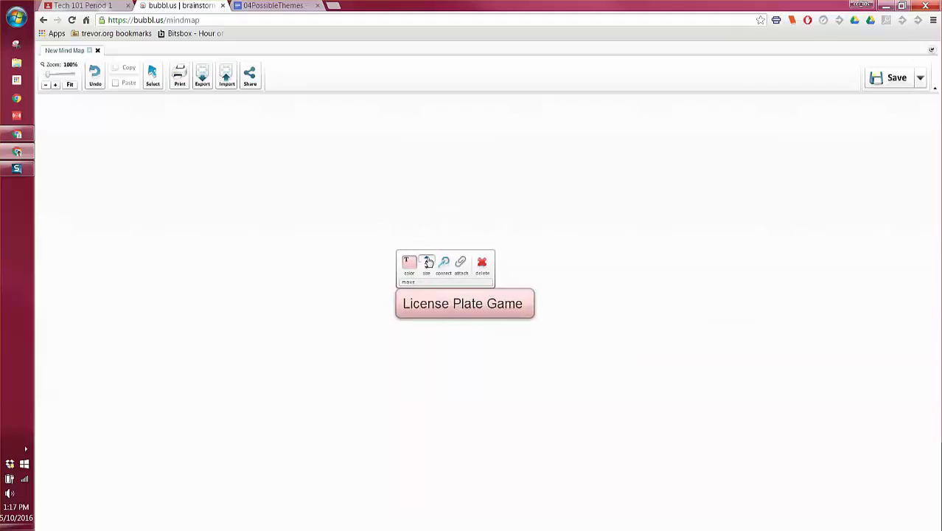
{"action": "left_click", "coordinate": [427, 262]}
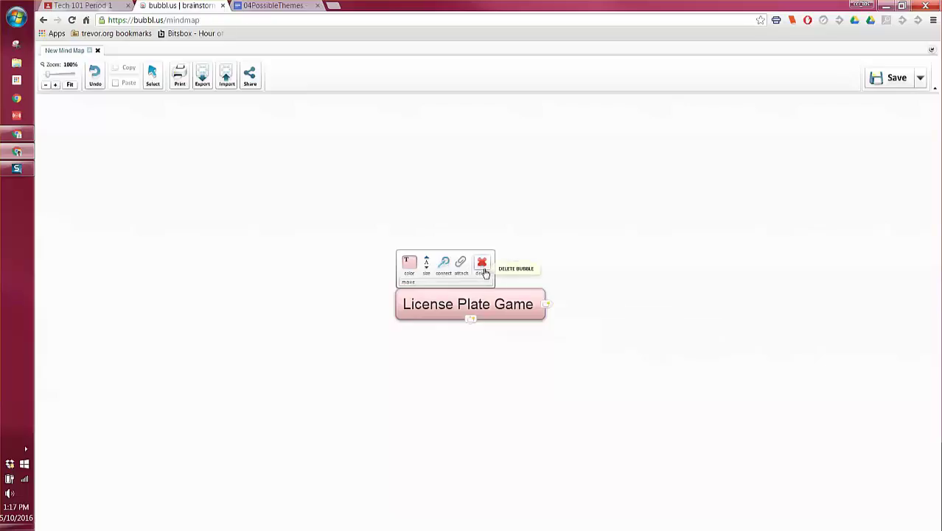
{"action": "left_click", "coordinate": [508, 297]}
{"action": "left_click", "coordinate": [610, 258]}
Drag the pink License Plate Game bubble to the canvas top-left
{"action": "mouse_move", "coordinate": [516, 295]}
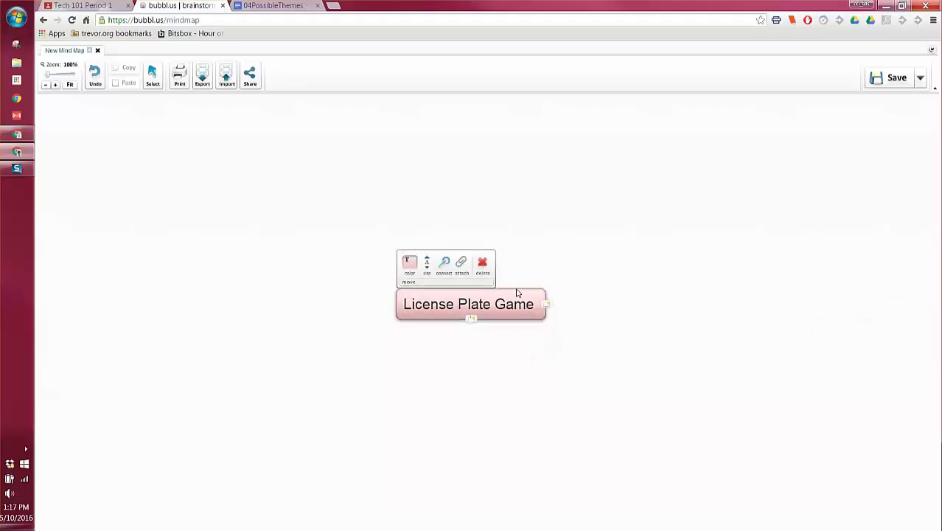
{"action": "left_click_drag", "start_coordinate": [498, 282], "coordinate": [254, 120]}
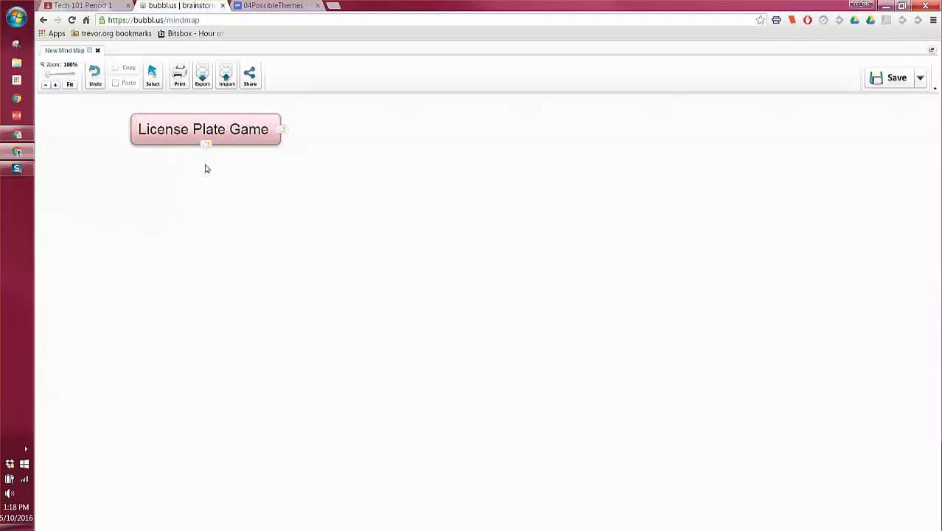
{"action": "mouse_move", "coordinate": [231, 150]}
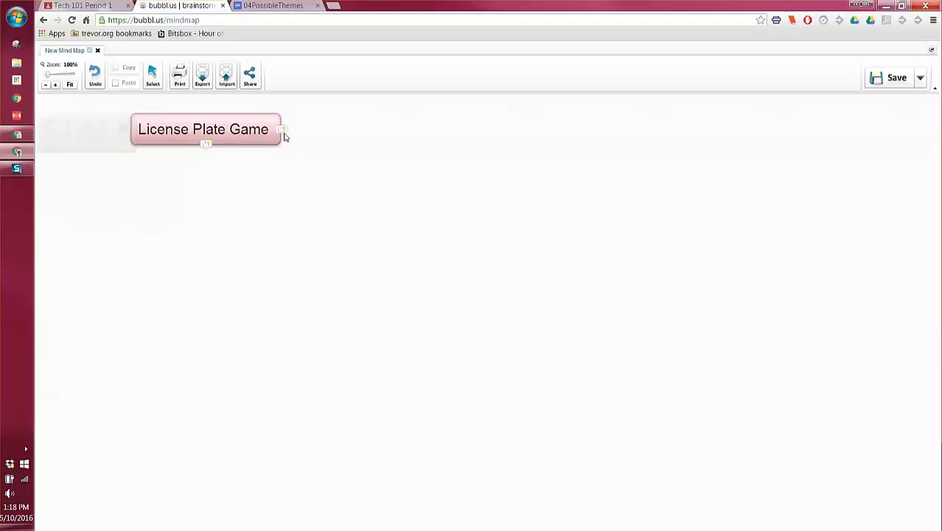
Add an About branch with a 'Why I wanted to create this app' bubble beneath
{"action": "left_click", "coordinate": [206, 146]}
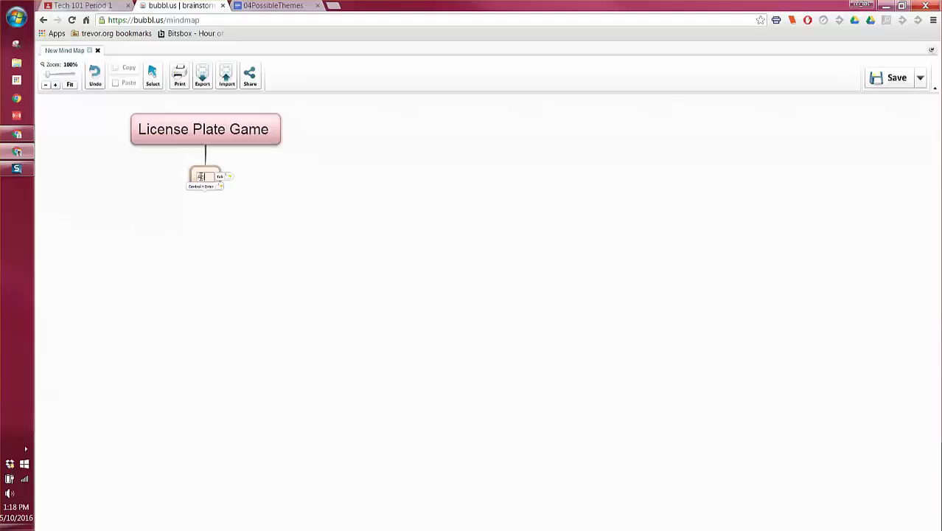
{"action": "type", "text": "ut"}
{"action": "key", "text": "Tab"}
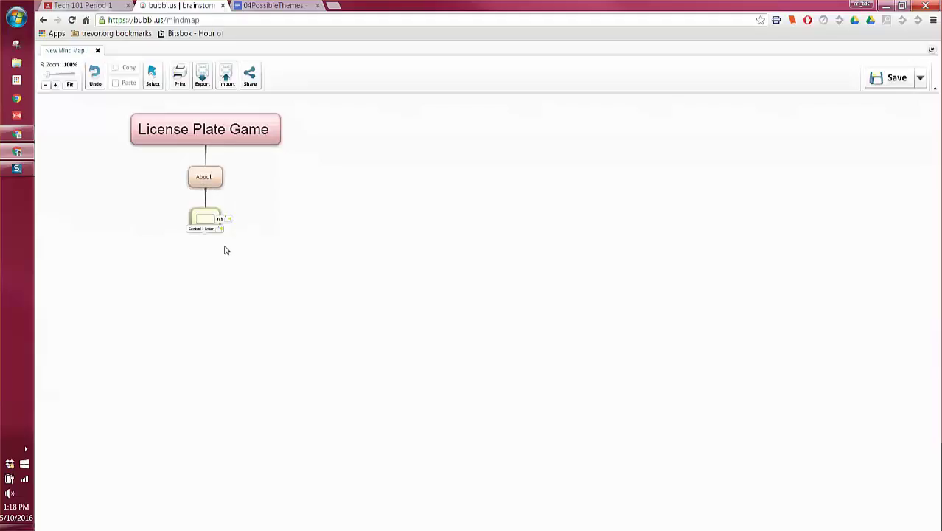
{"action": "type", "text": "Why I wanted "}
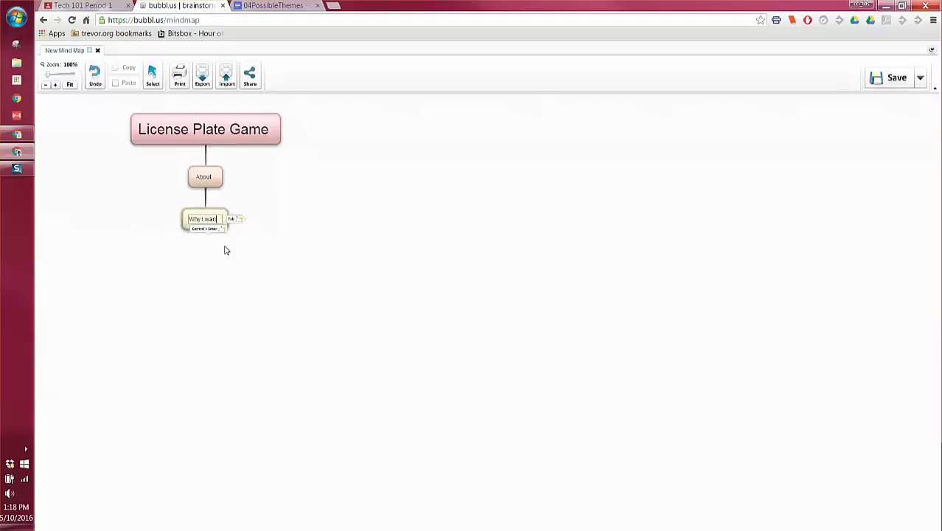
{"action": "type", "text": "to create this app"}
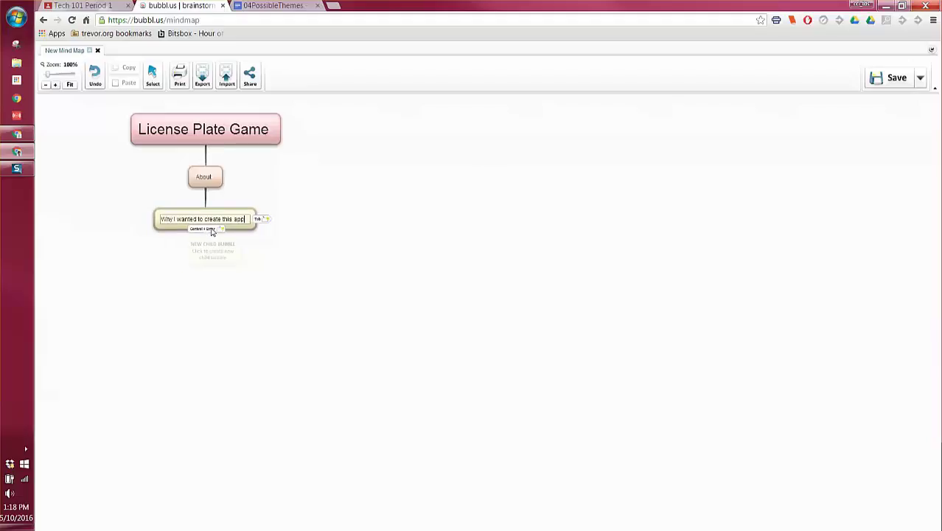
{"action": "left_click", "coordinate": [210, 229]}
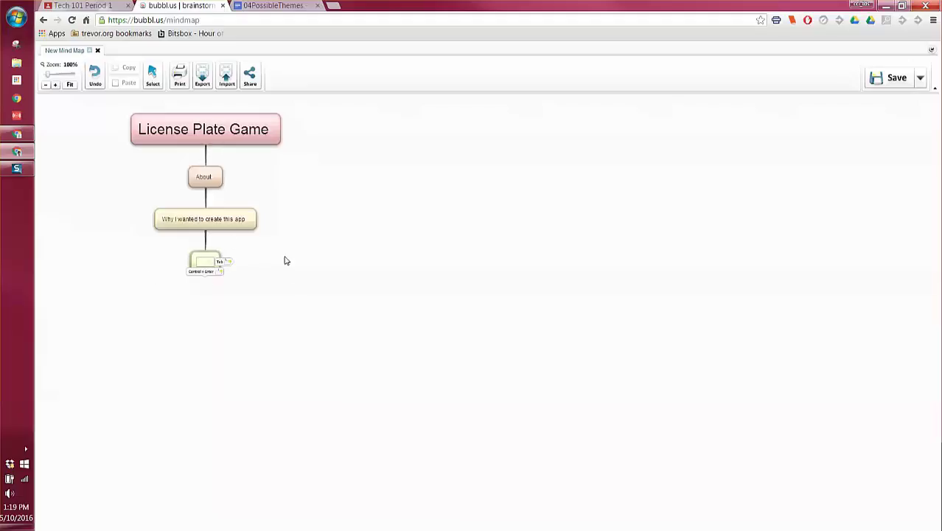
Delete the leftover empty bubble below the About detail
{"action": "left_click", "coordinate": [403, 224]}
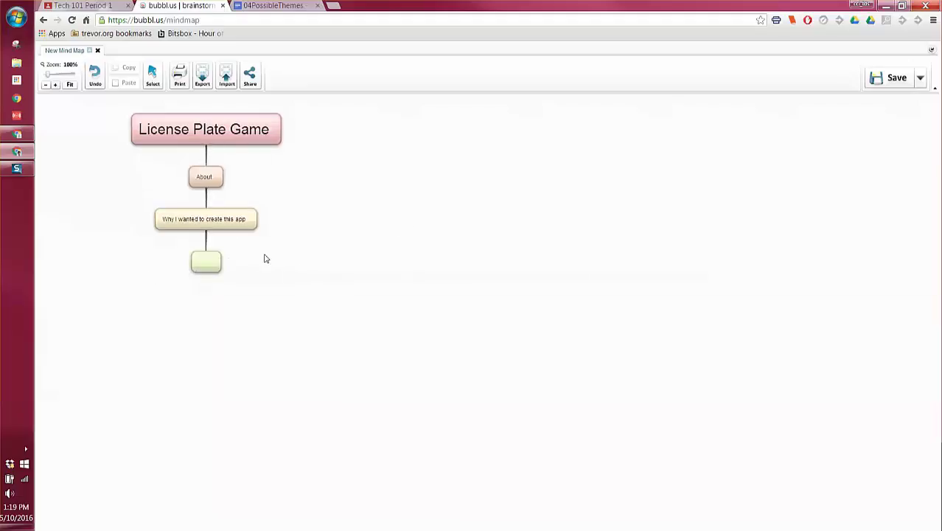
{"action": "mouse_move", "coordinate": [238, 252]}
{"action": "left_click", "coordinate": [274, 231]}
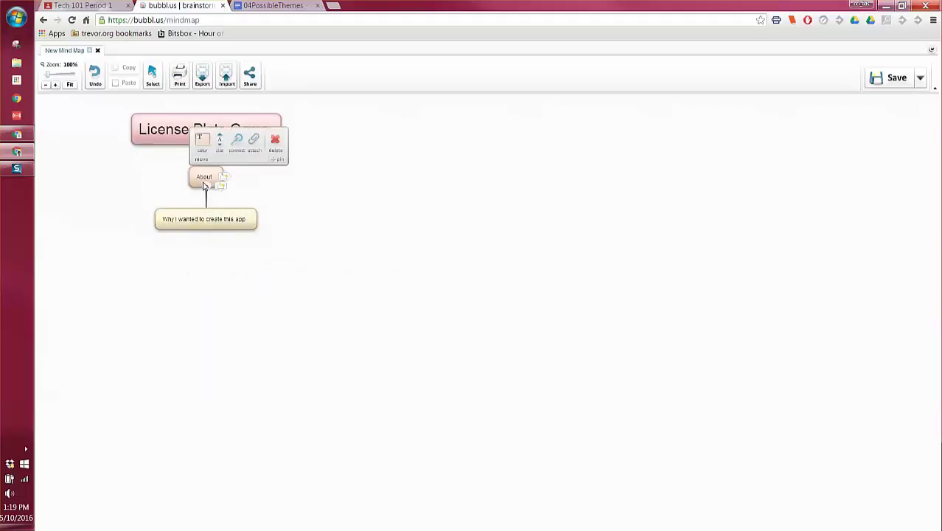
{"action": "mouse_move", "coordinate": [197, 230]}
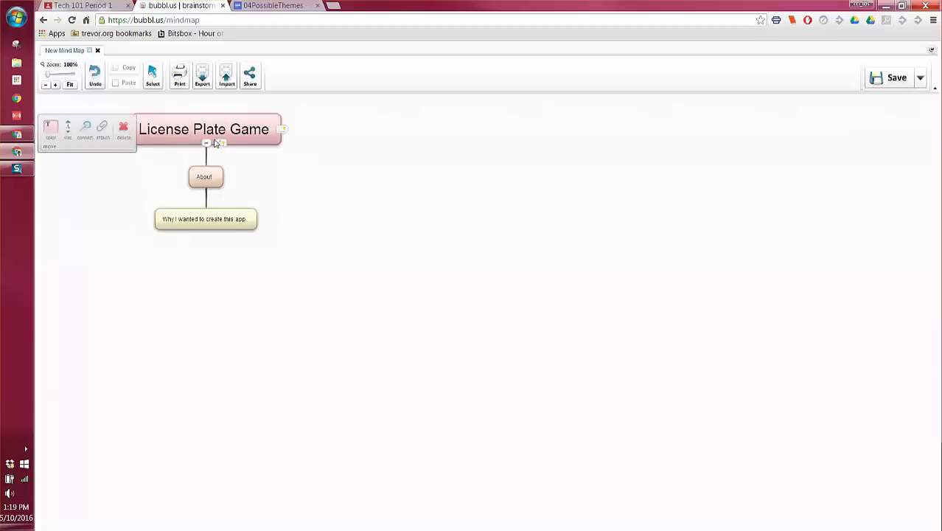
{"action": "mouse_move", "coordinate": [197, 131]}
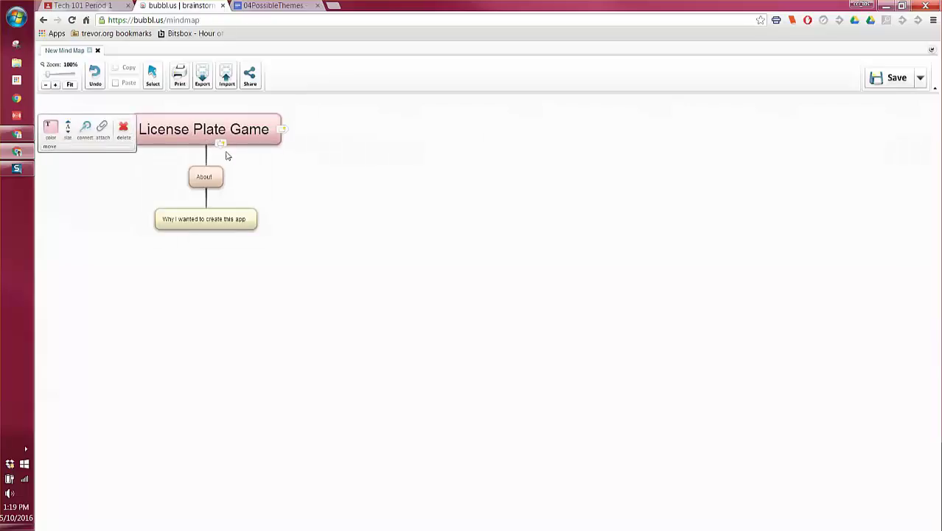
Add a 'License Plate Tracker' branch to the title beside About
{"action": "mouse_move", "coordinate": [228, 163]}
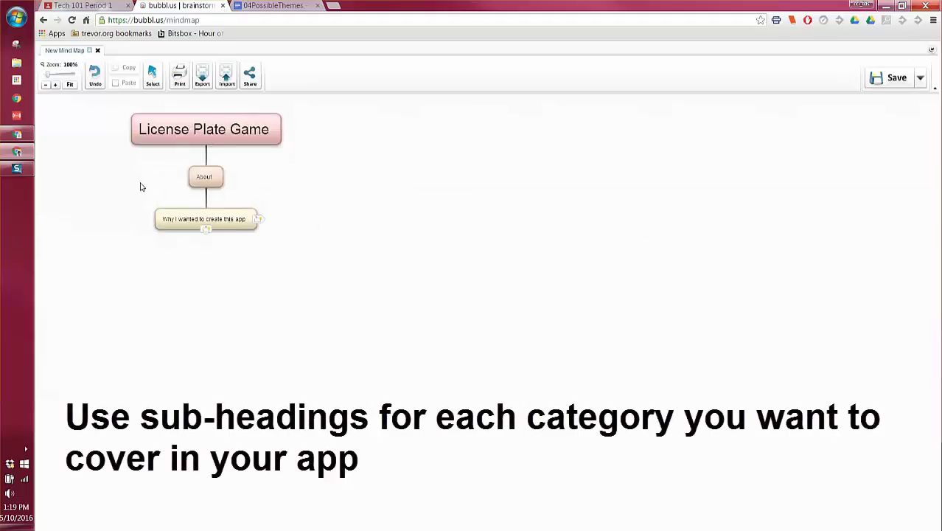
{"action": "left_click", "coordinate": [220, 144]}
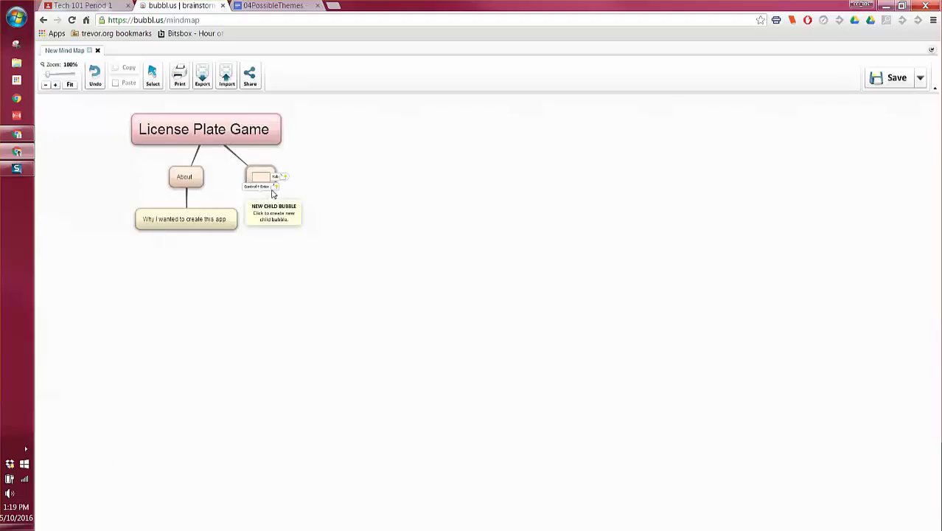
{"action": "type", "text": "Game"}
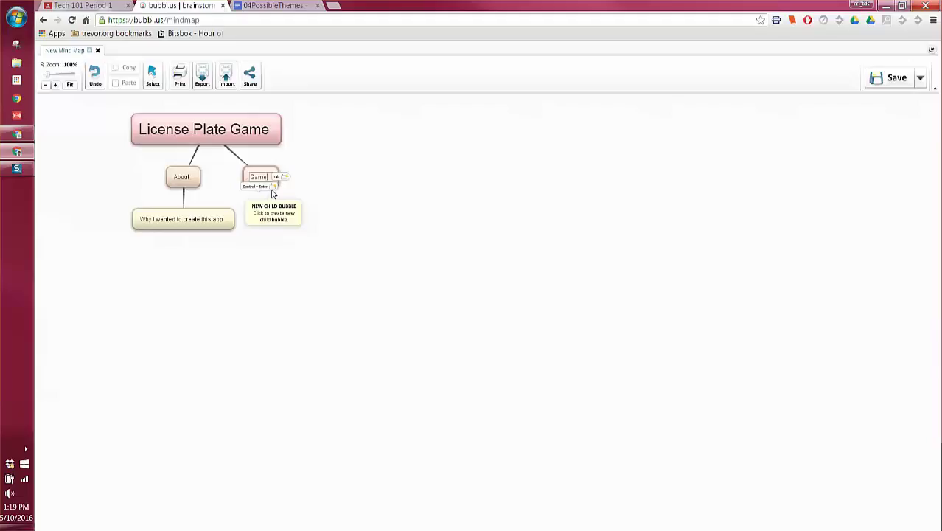
{"action": "key", "text": "BackSpace"}
{"action": "key", "text": "BackSpace"}
{"action": "key", "text": "BackSpace"}
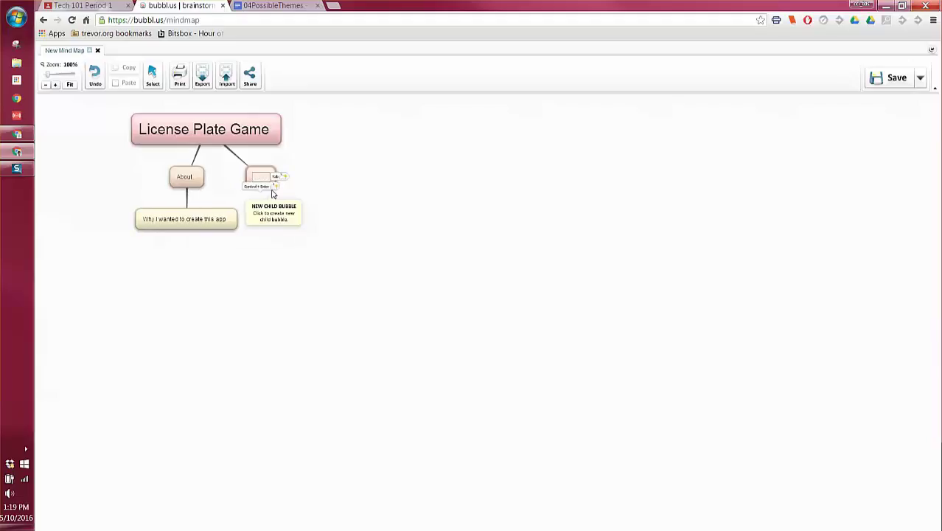
{"action": "type", "text": "License Plate Tracker"}
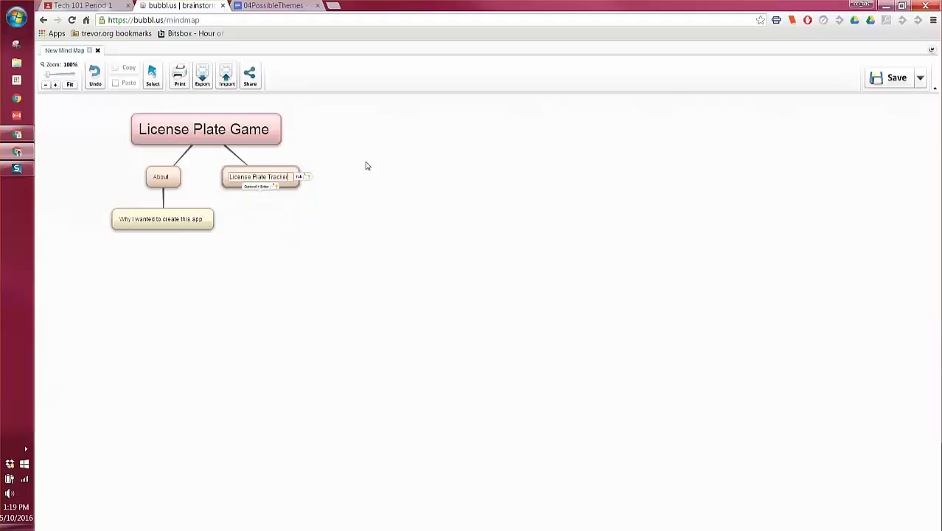
{"action": "left_click", "coordinate": [219, 144]}
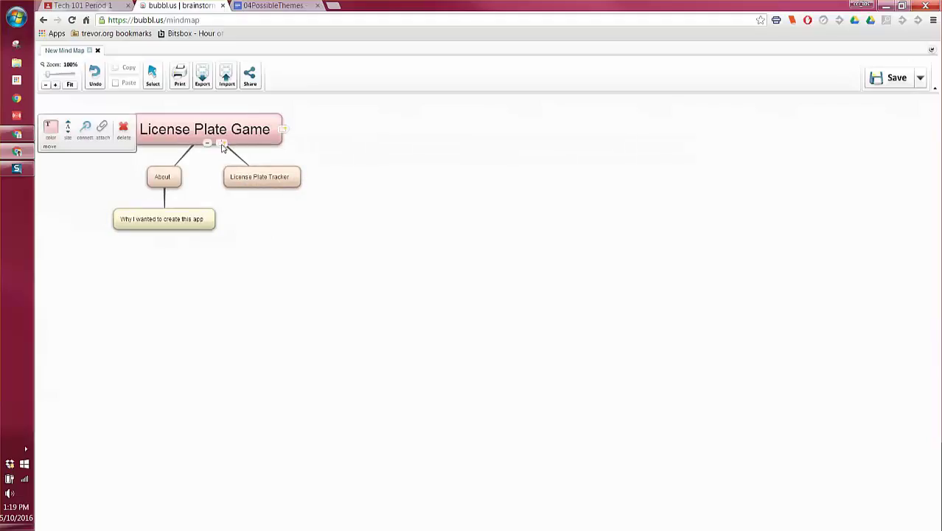
Add a 'License Plate History' branch to the License Plate Game title
{"action": "left_click", "coordinate": [221, 146]}
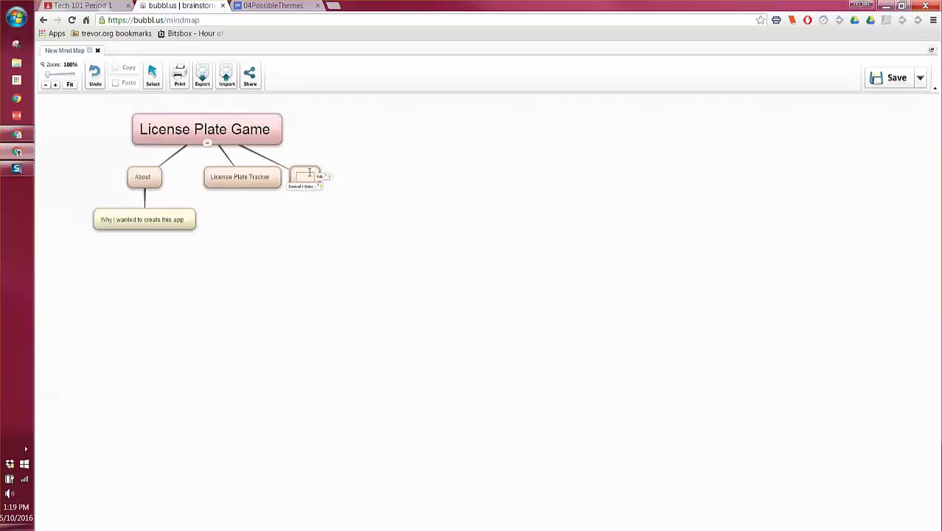
{"action": "type", "text": "License Plate"}
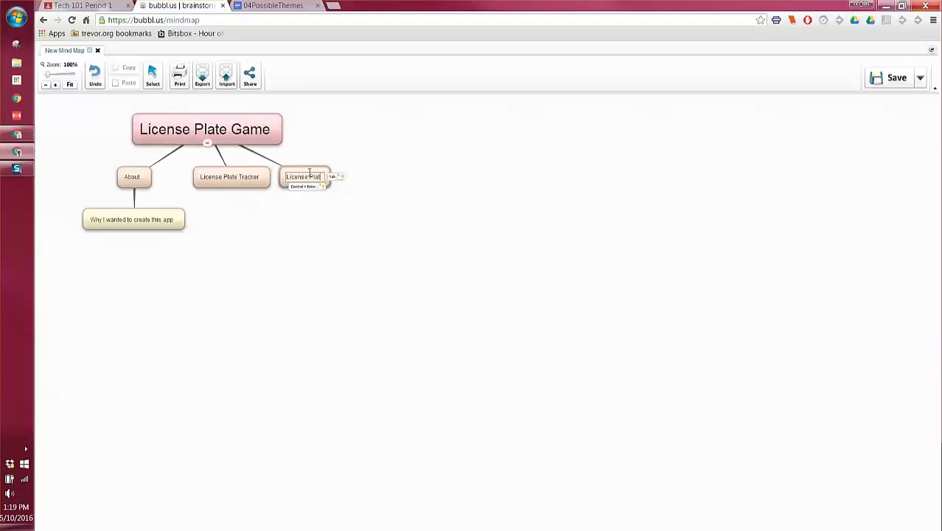
{"action": "type", "text": " History"}
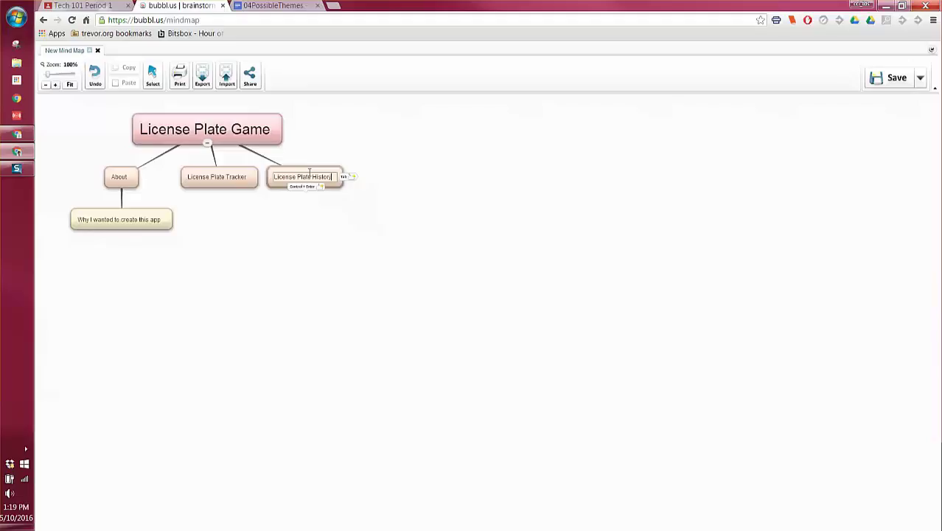
{"action": "left_click", "coordinate": [399, 172]}
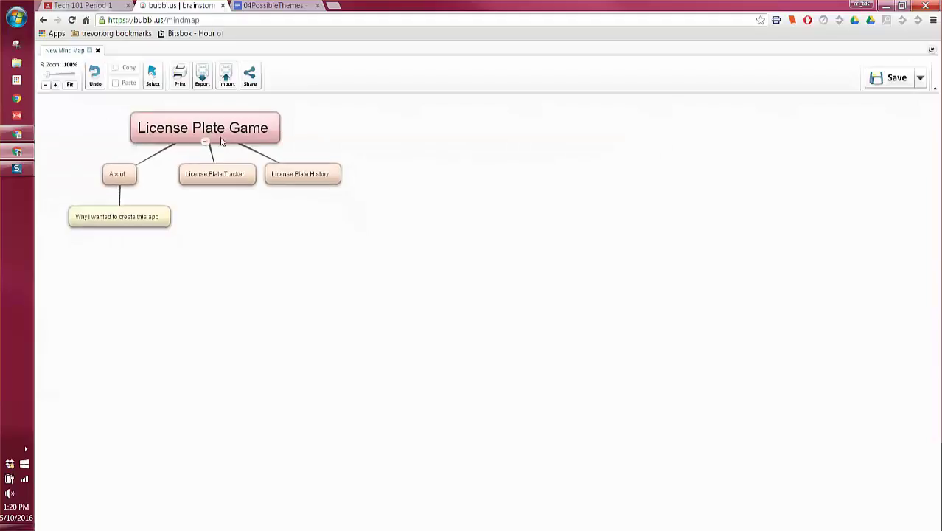
Add a 'State Facts' branch beside License Plate History, then recentre the map
{"action": "left_click", "coordinate": [208, 143]}
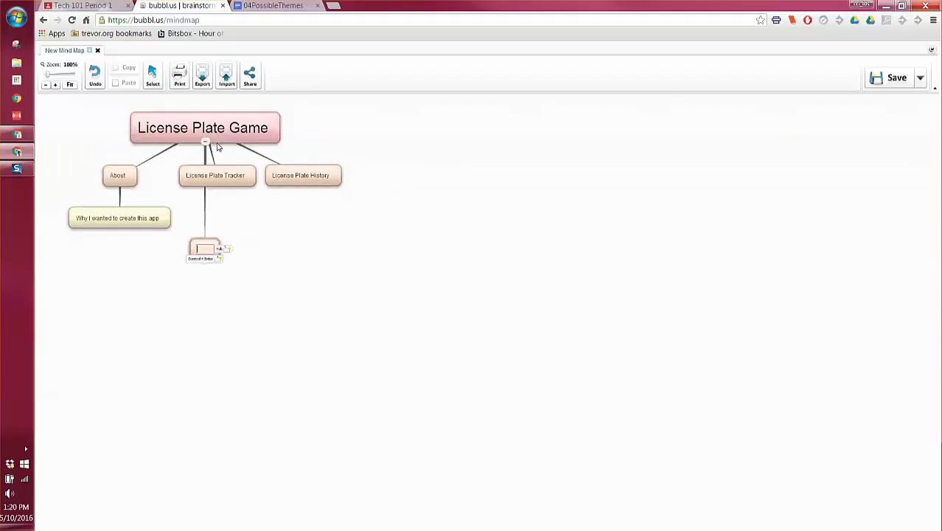
{"action": "left_click_drag", "start_coordinate": [207, 247], "coordinate": [372, 171]}
{"action": "left_click", "coordinate": [374, 177]}
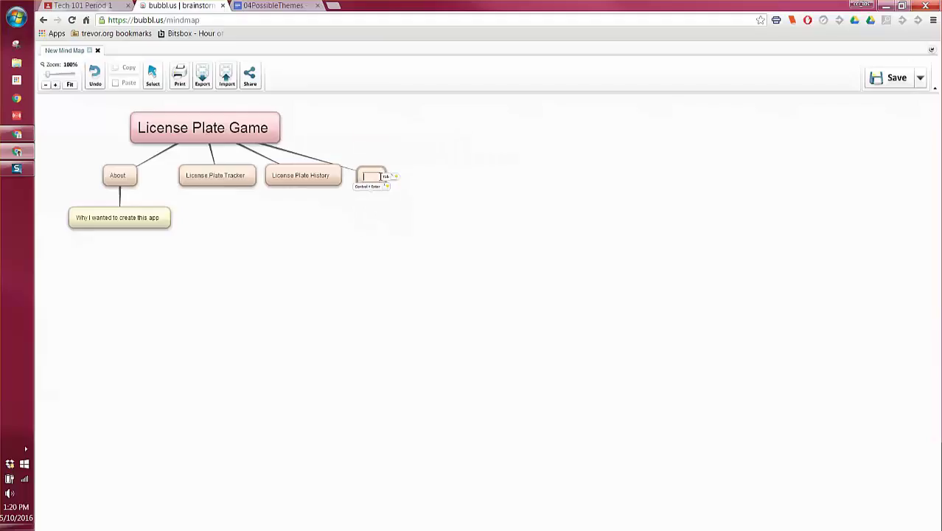
{"action": "type", "text": "State Facts"}
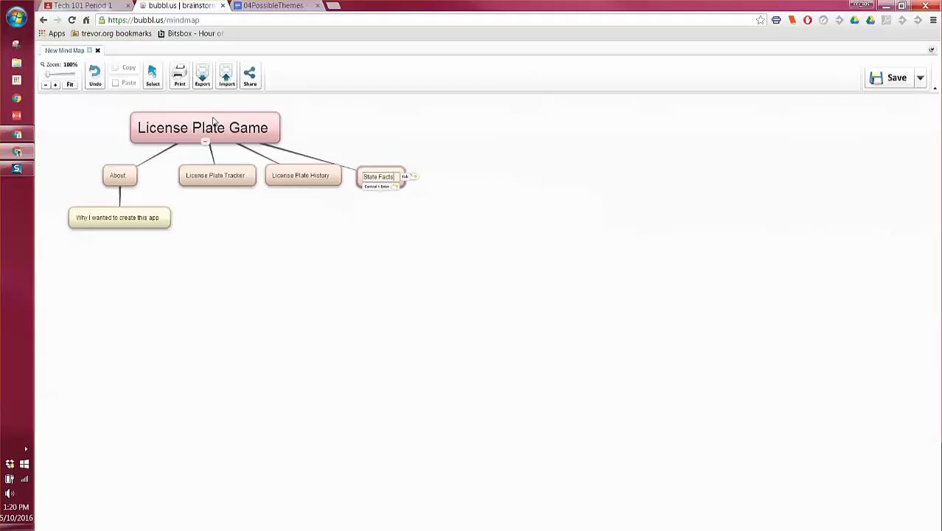
{"action": "left_click_drag", "start_coordinate": [213, 120], "coordinate": [413, 237]}
Move State Facts to the right of License Plate History, then shift the whole map up and left
{"action": "mouse_move", "coordinate": [387, 175]}
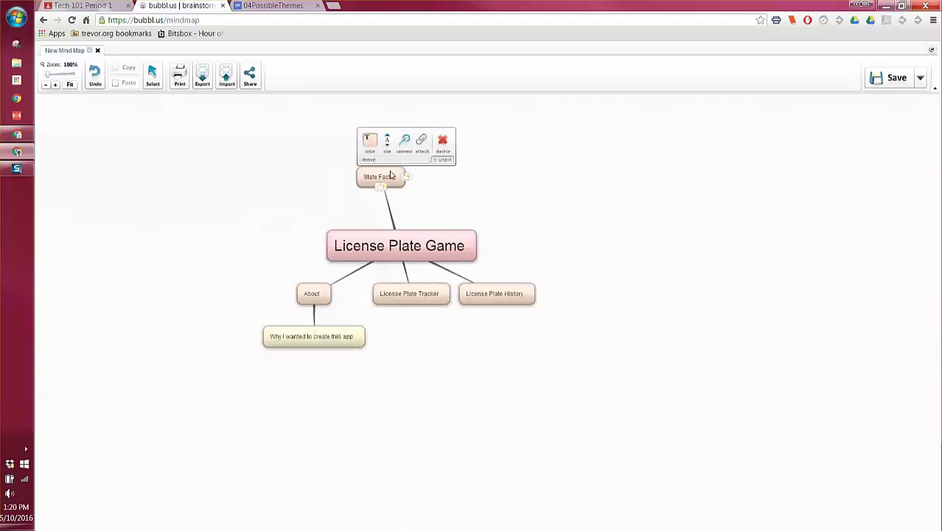
{"action": "left_click_drag", "start_coordinate": [388, 174], "coordinate": [594, 290]}
{"action": "left_click_drag", "start_coordinate": [130, 138], "coordinate": [177, 182]}
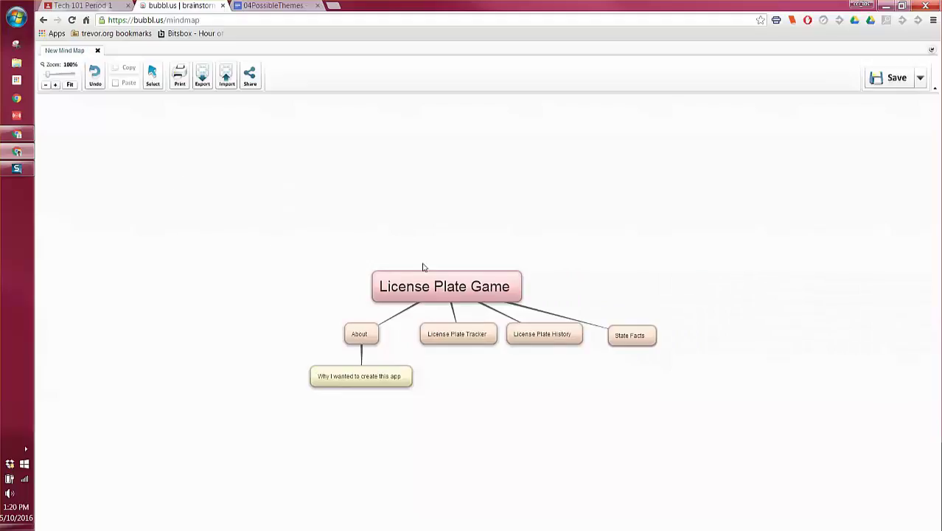
{"action": "mouse_move", "coordinate": [439, 279]}
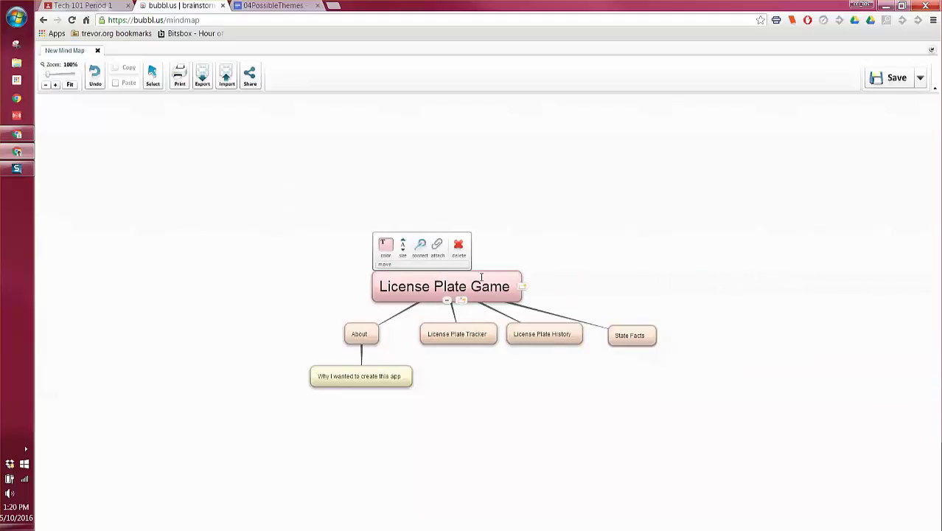
{"action": "mouse_move", "coordinate": [484, 276]}
{"action": "left_mouse_down"}
{"action": "mouse_move", "coordinate": [407, 199]}
{"action": "mouse_move", "coordinate": [393, 198]}
{"action": "mouse_move", "coordinate": [451, 263]}
{"action": "mouse_move", "coordinate": [487, 276]}
{"action": "left_mouse_up"}
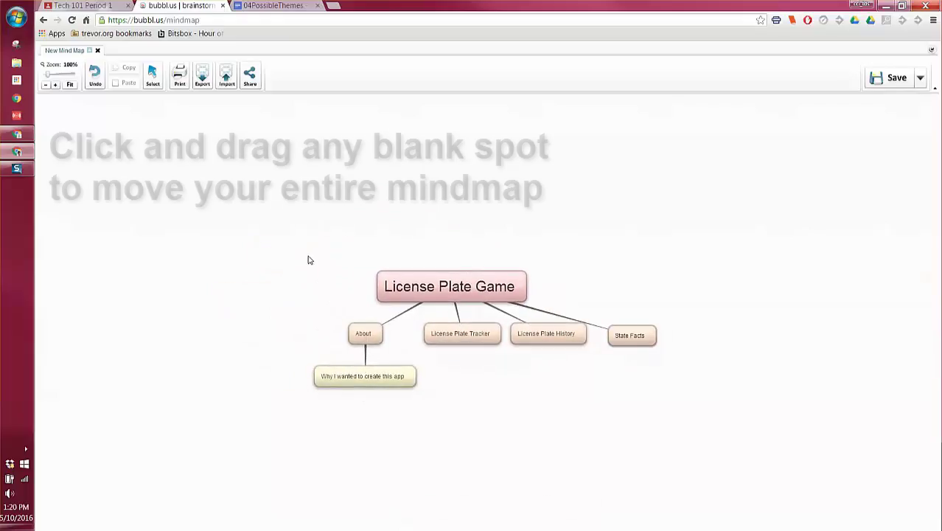
{"action": "left_click_drag", "start_coordinate": [315, 258], "coordinate": [186, 203]}
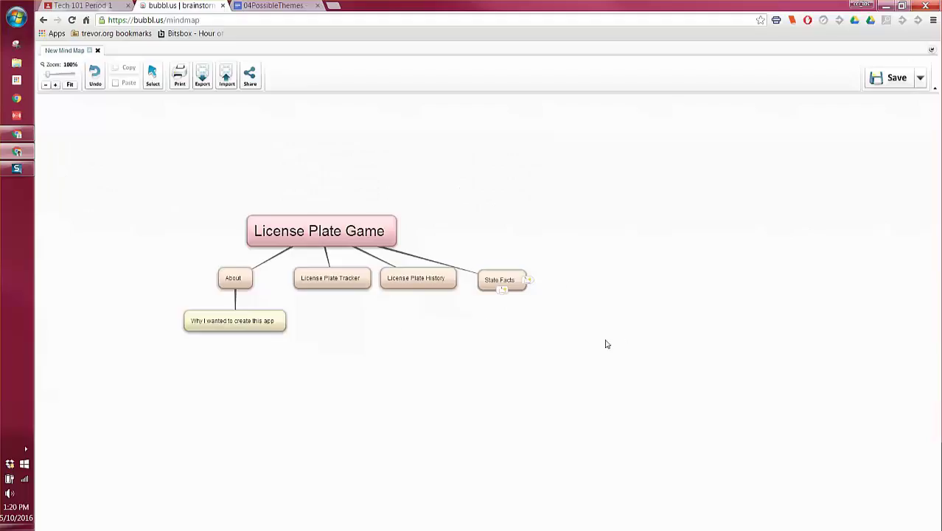
Add a 'Regions' bubble beneath State Facts
{"action": "left_click", "coordinate": [504, 292]}
{"action": "left_click", "coordinate": [500, 279]}
{"action": "left_click", "coordinate": [505, 294]}
{"action": "left_click", "coordinate": [504, 292]}
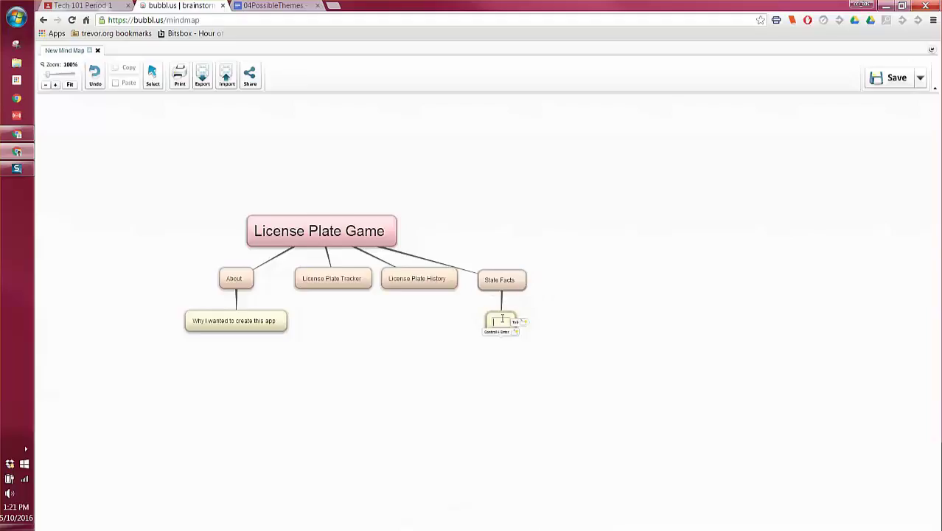
{"action": "type", "text": "Regions"}
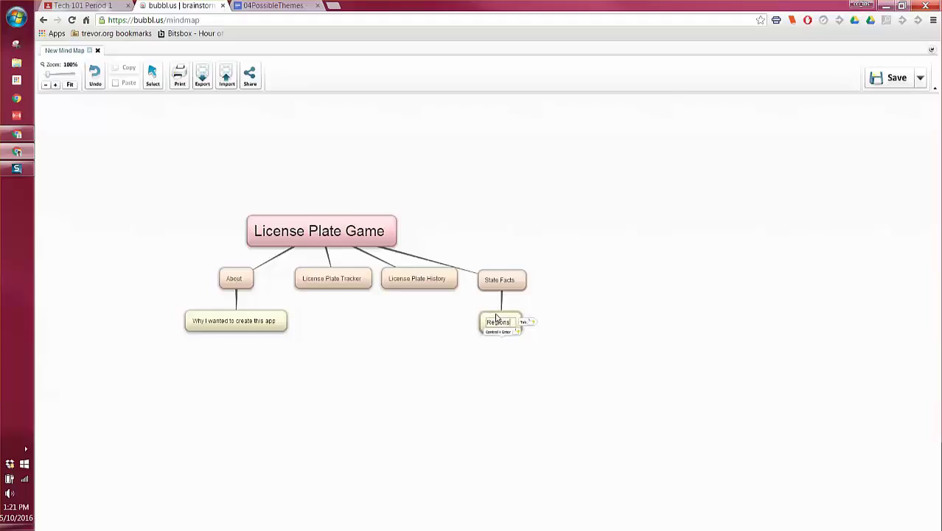
Delete the extra empty bubble and add a 'Tourism' bubble beneath Regions
{"action": "left_click", "coordinate": [526, 322]}
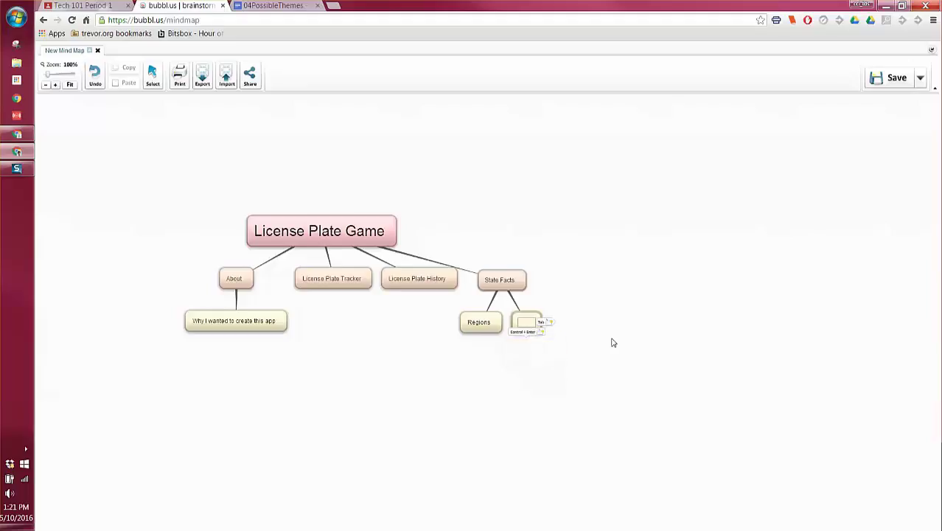
{"action": "mouse_move", "coordinate": [529, 320]}
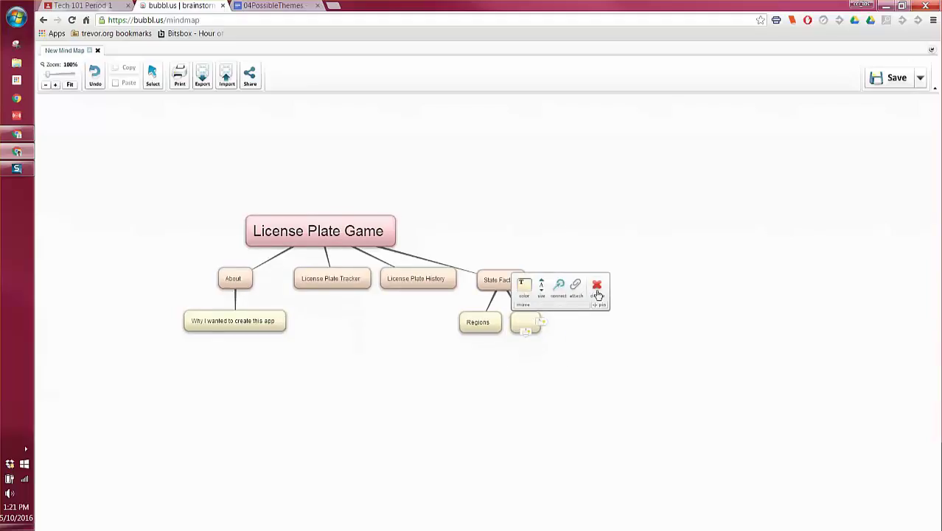
{"action": "left_click", "coordinate": [597, 287]}
{"action": "left_click", "coordinate": [501, 333]}
{"action": "key", "text": "Tab"}
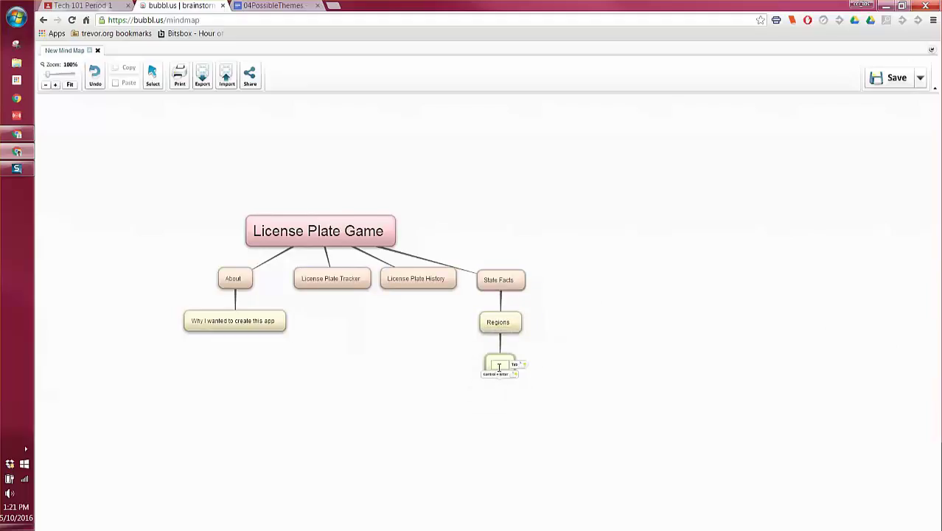
{"action": "type", "text": "Tourism"}
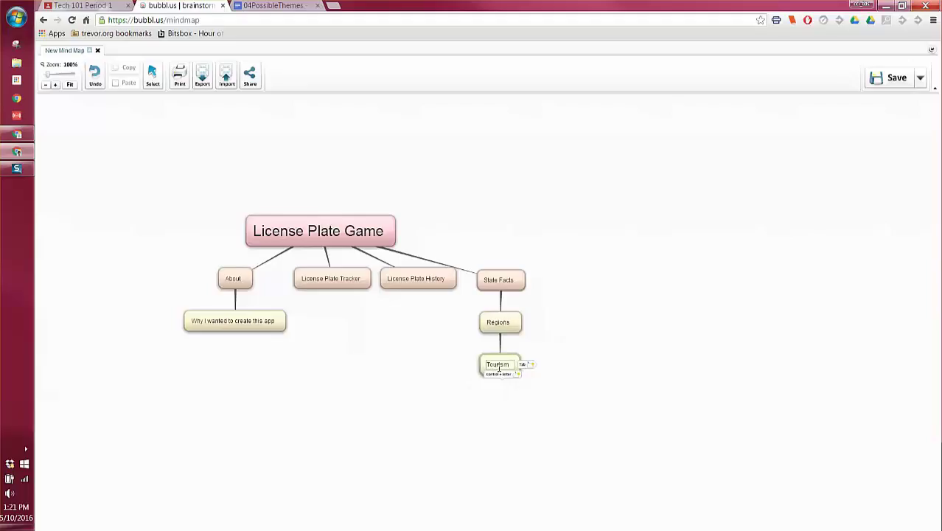
Add an 'Other fun travel games' bubble under License Plate Tracker, nudge the map left, and save
{"action": "left_click", "coordinate": [325, 282]}
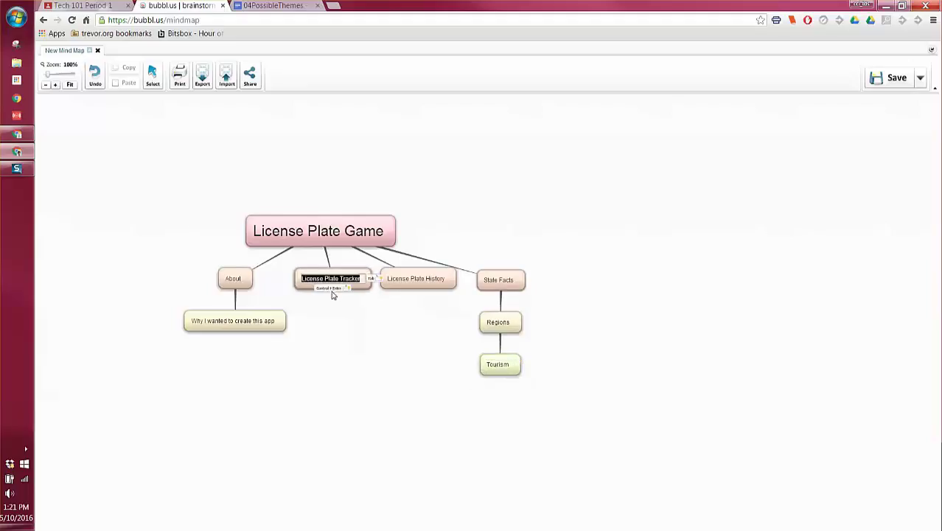
{"action": "left_click", "coordinate": [331, 292]}
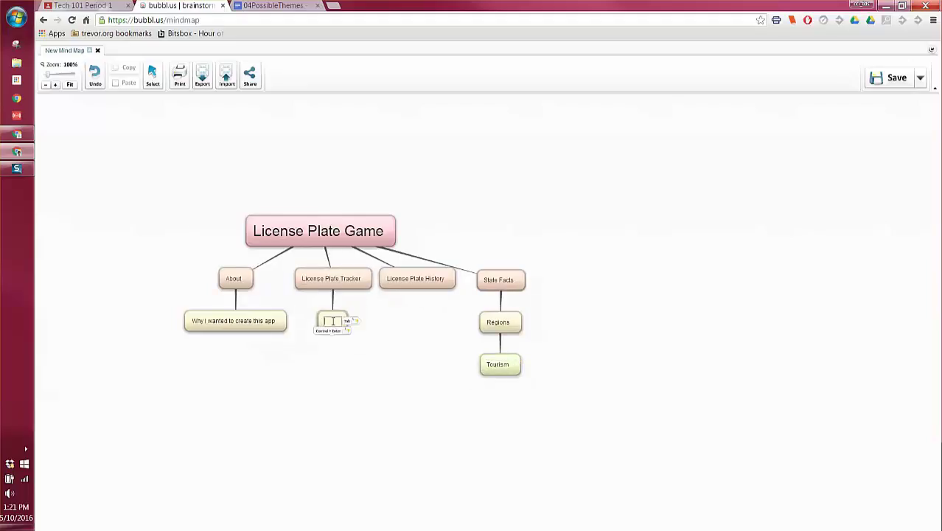
{"action": "type", "text": "Other tra"}
{"action": "left_click", "coordinate": [332, 321]}
{"action": "type", "text": "fun travel game"}
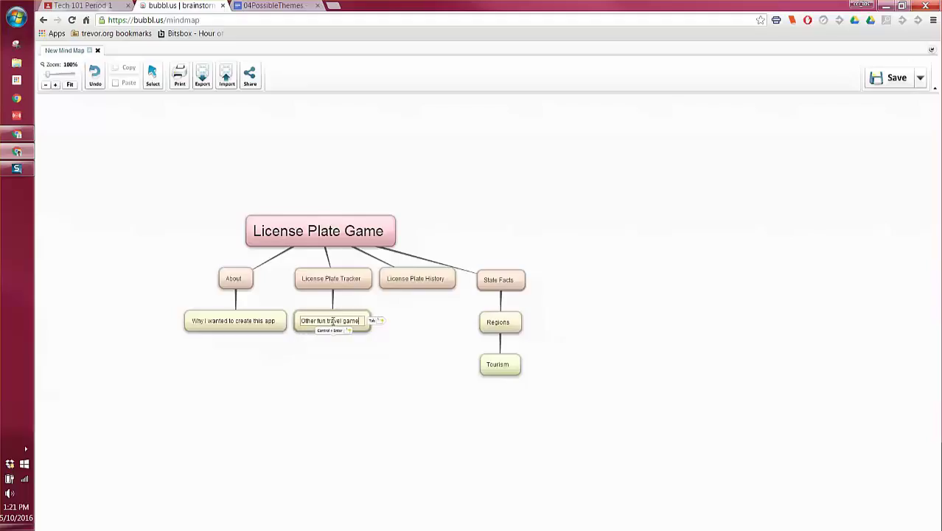
{"action": "type", "text": "s"}
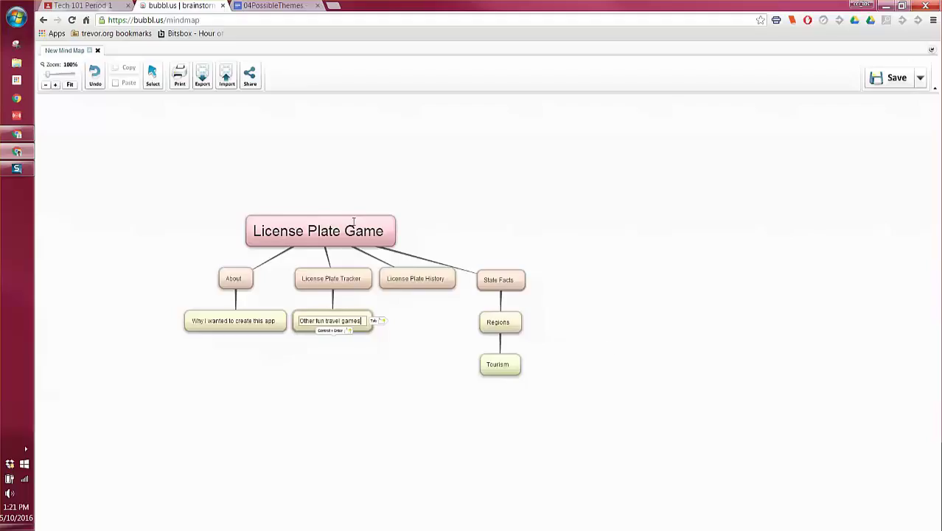
{"action": "left_click_drag", "start_coordinate": [356, 223], "coordinate": [336, 224]}
{"action": "left_click", "coordinate": [913, 80]}
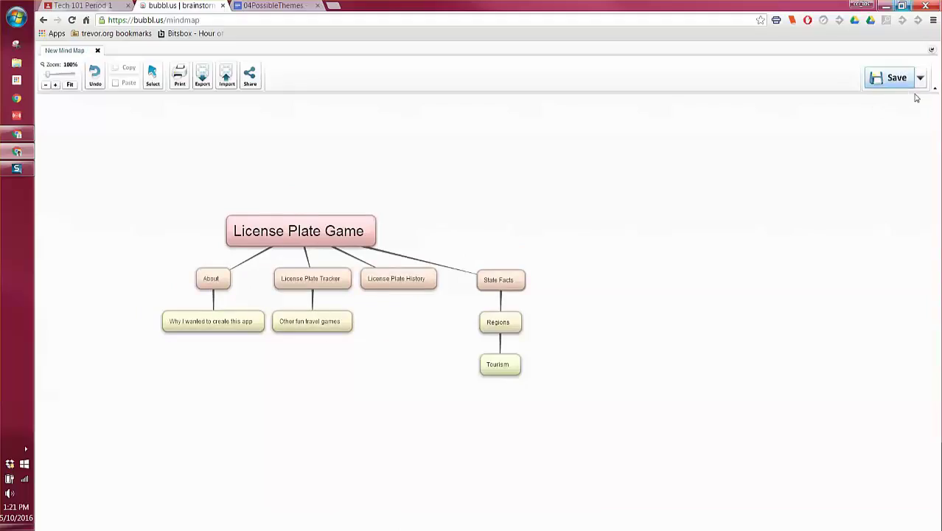